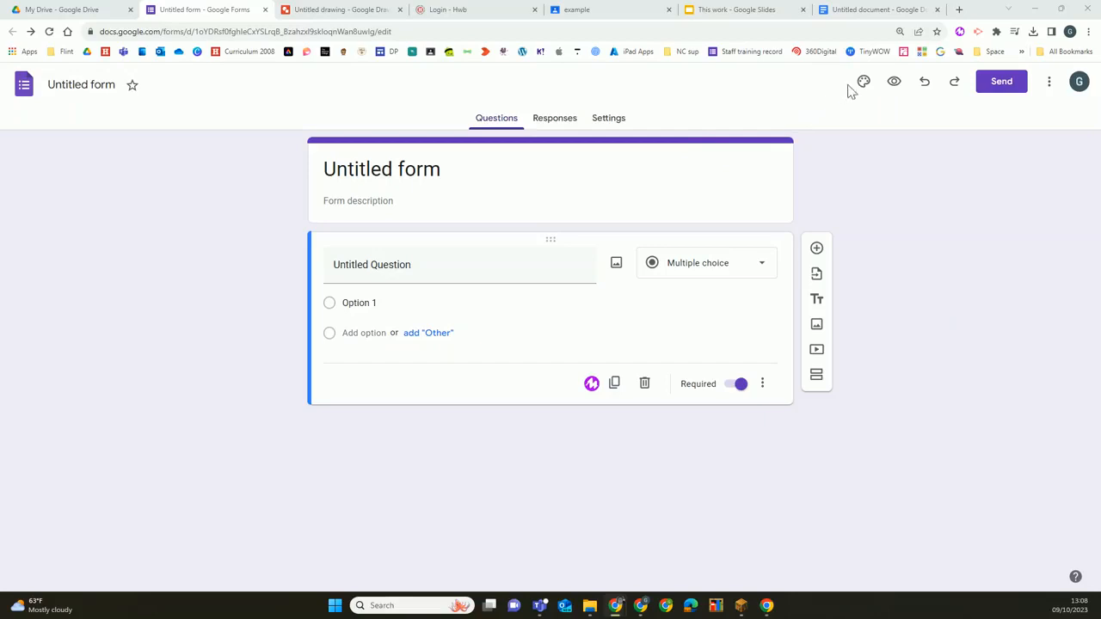
# Change the form's theme color to teal
pyautogui.click(864, 83)
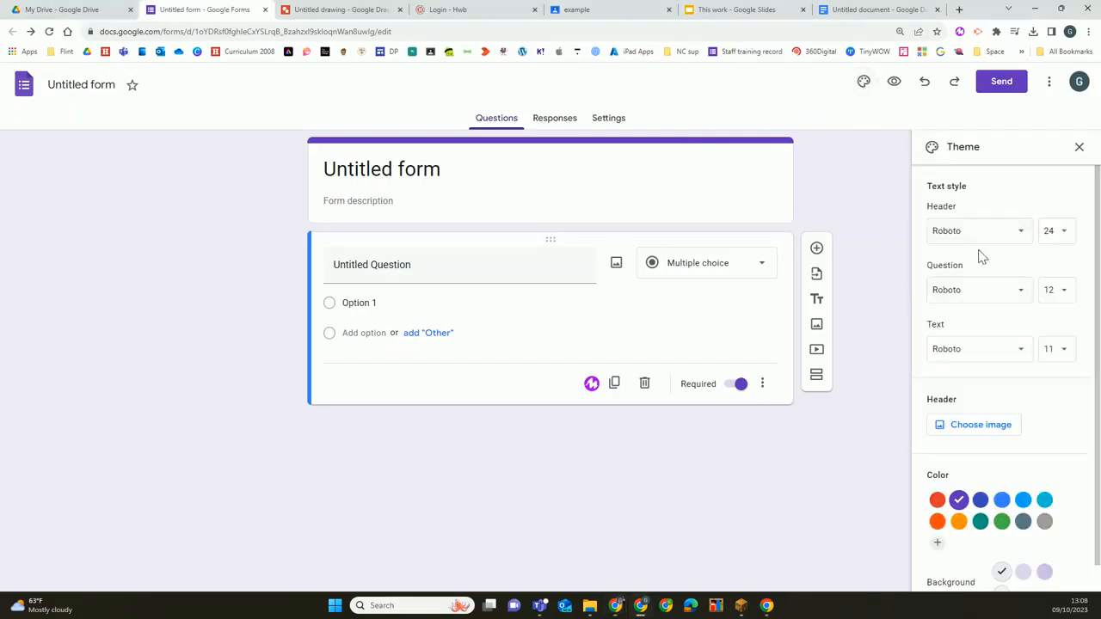
pyautogui.scroll(-1, 982, 322)
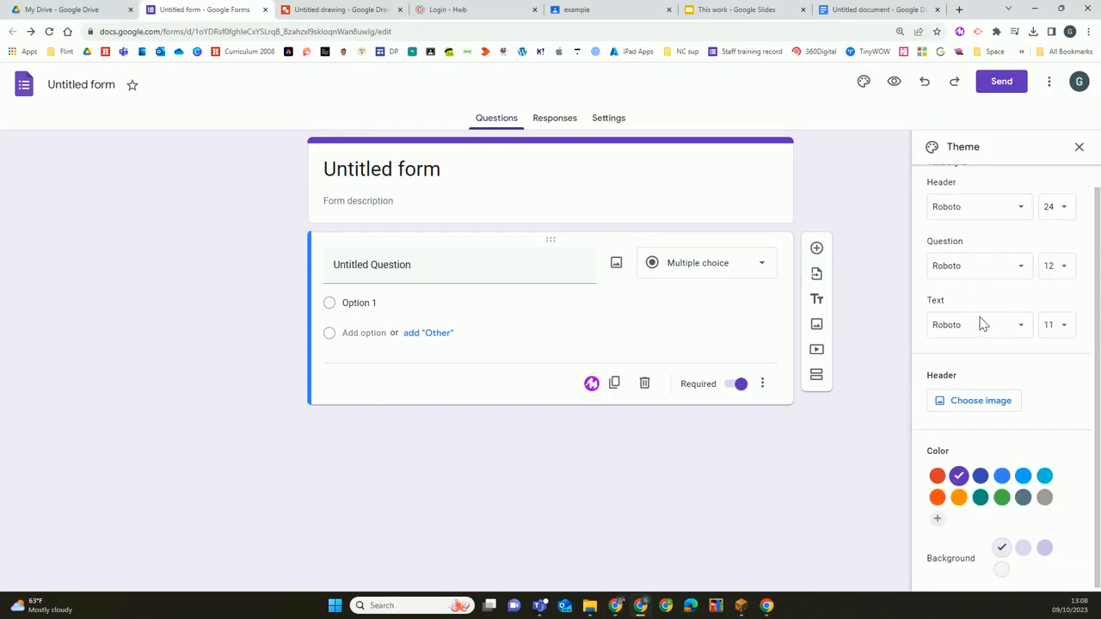
pyautogui.click(981, 493)
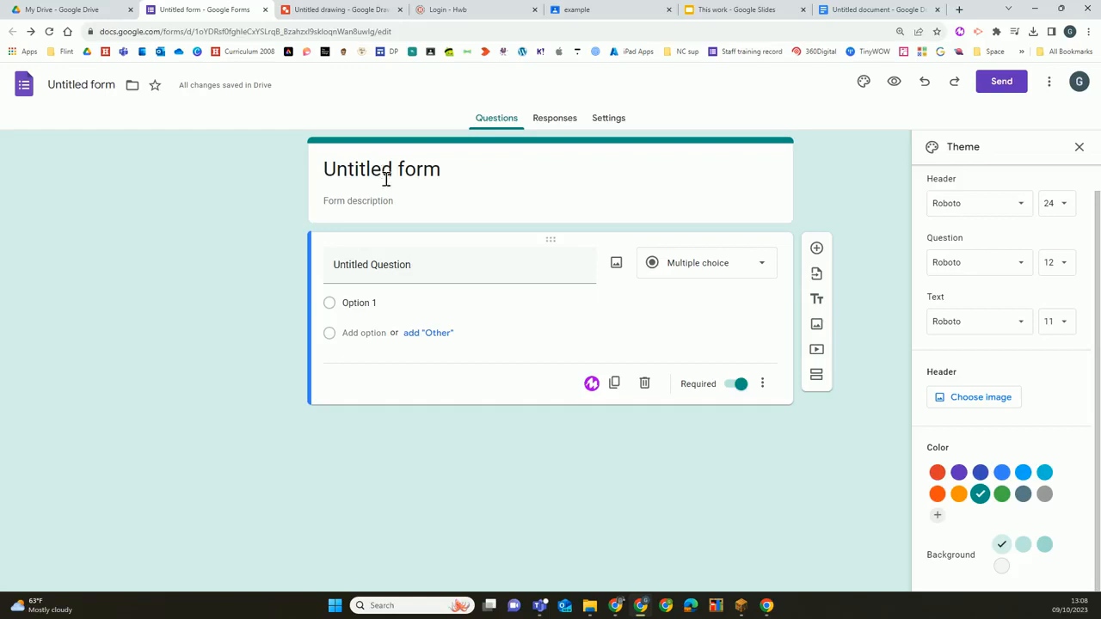
# Enter "what is 2 + 2?" as the first question and show the available question types
pyautogui.click(418, 269)
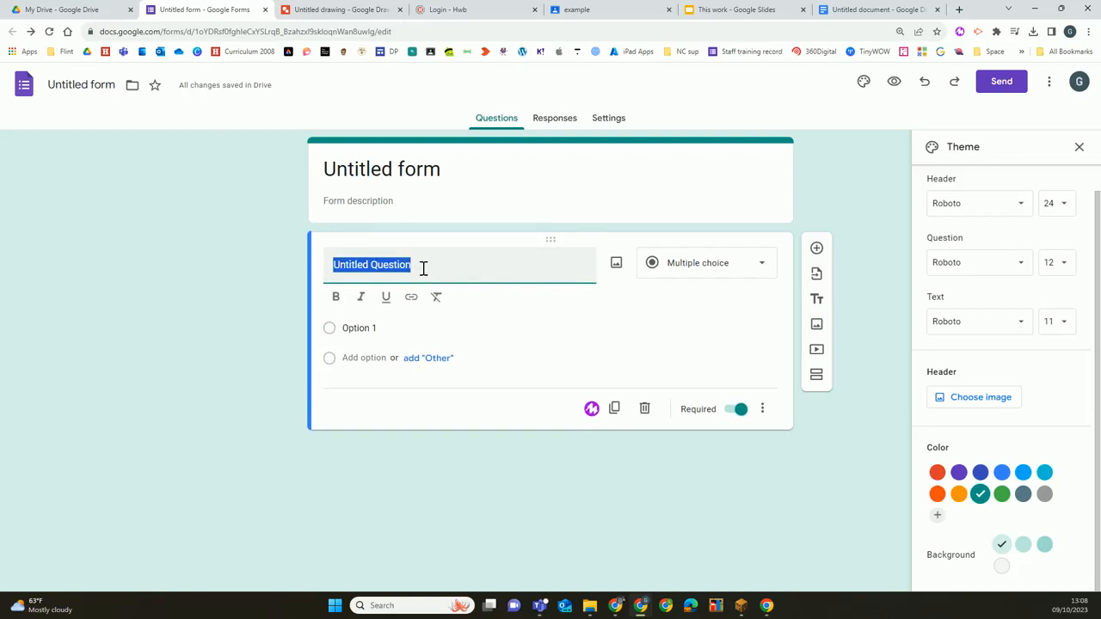
pyautogui.write('what is')
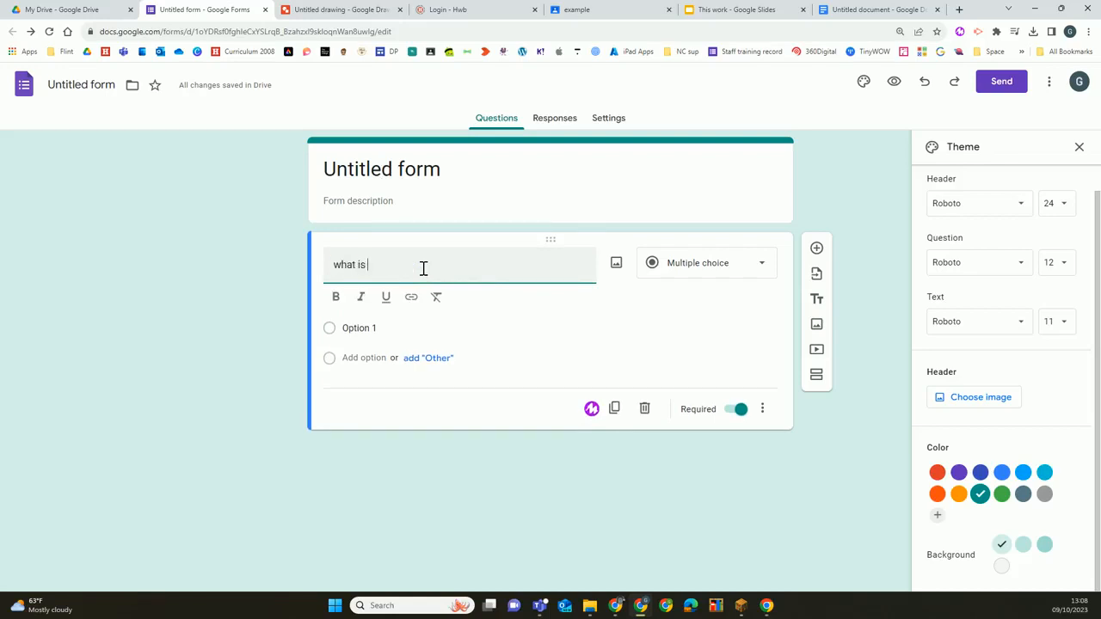
pyautogui.write(' 2 + 2?')
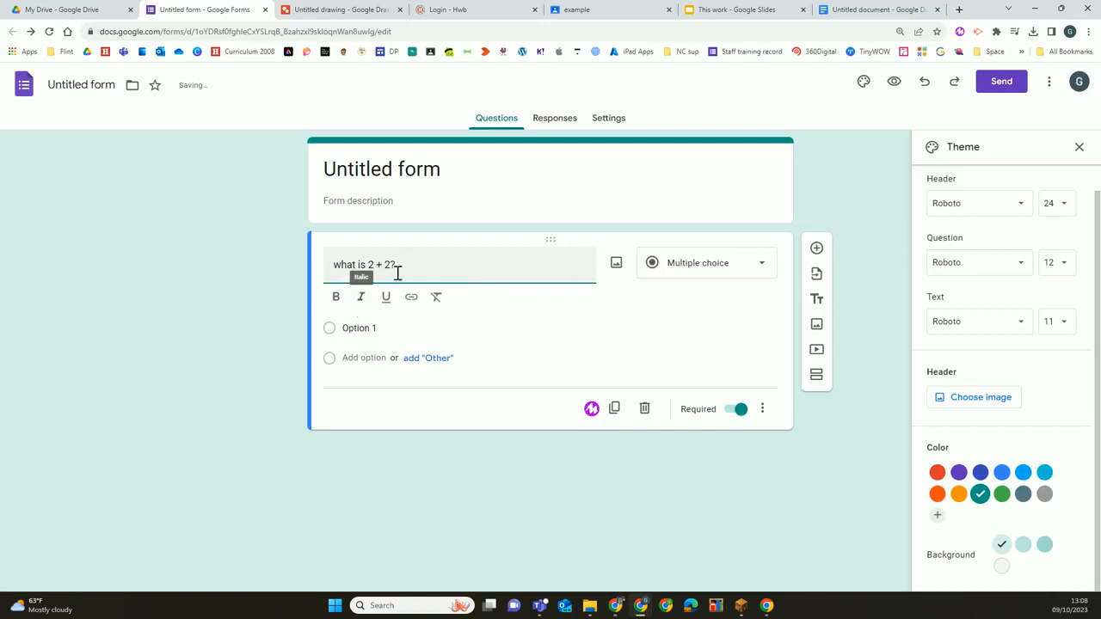
pyautogui.click(762, 270)
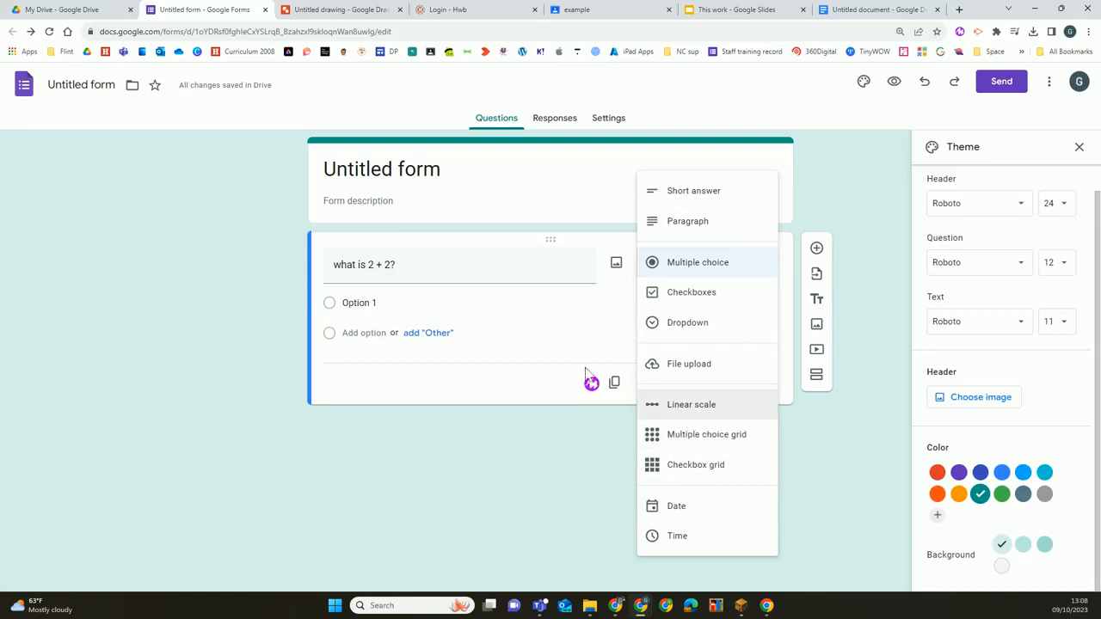
# Fill in 1, 2, 3 and 4 as the answer options, keeping the question as Multiple choice
pyautogui.click(370, 304)
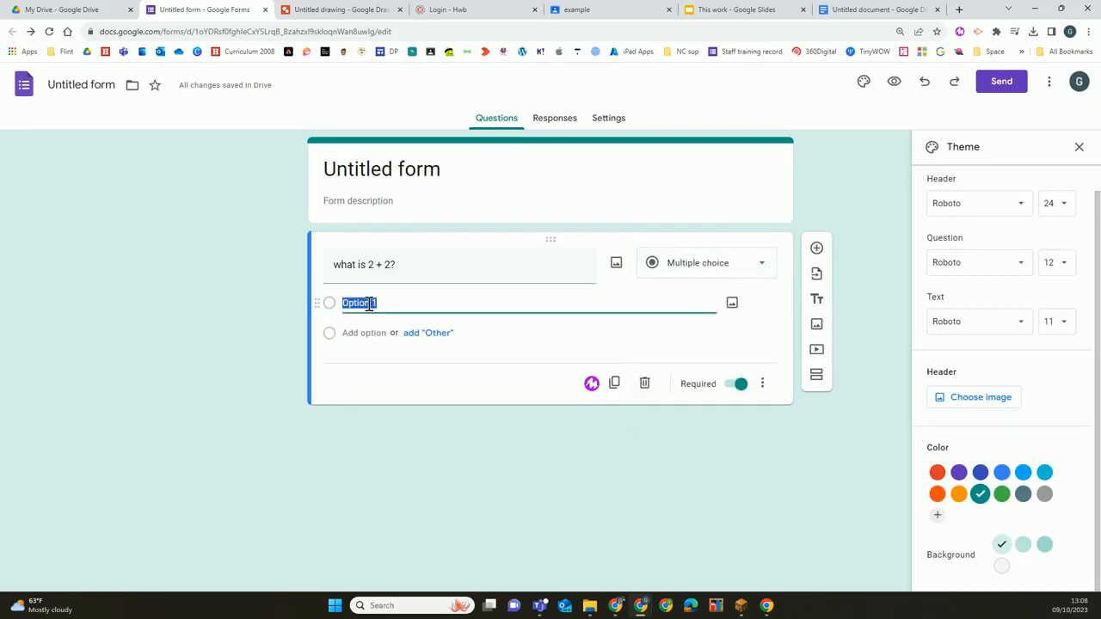
pyautogui.write('1')
pyautogui.press('Return')
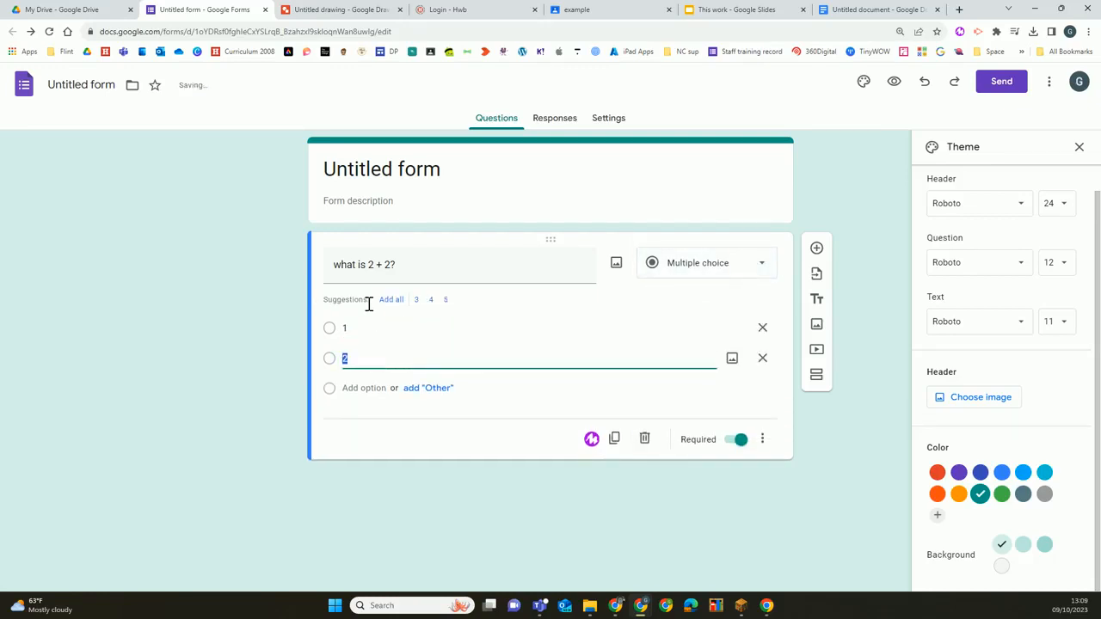
pyautogui.press('Return')
pyautogui.write('3')
pyautogui.press('Return')
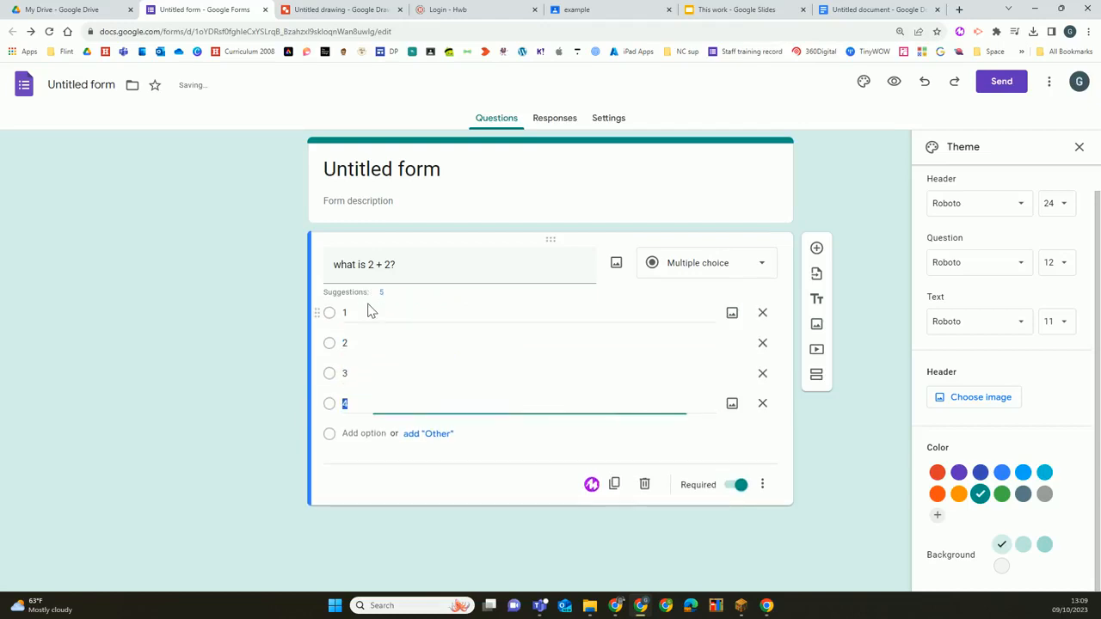
pyautogui.write('4')
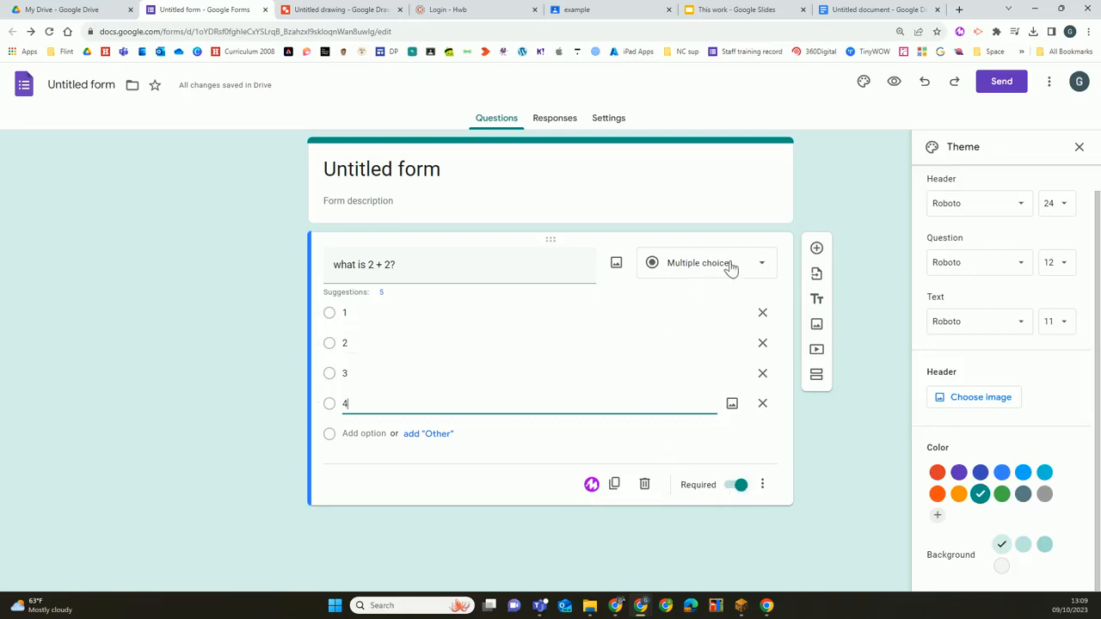
# Add a second, blank multiple-choice question below the first and close the theme options
pyautogui.click(816, 249)
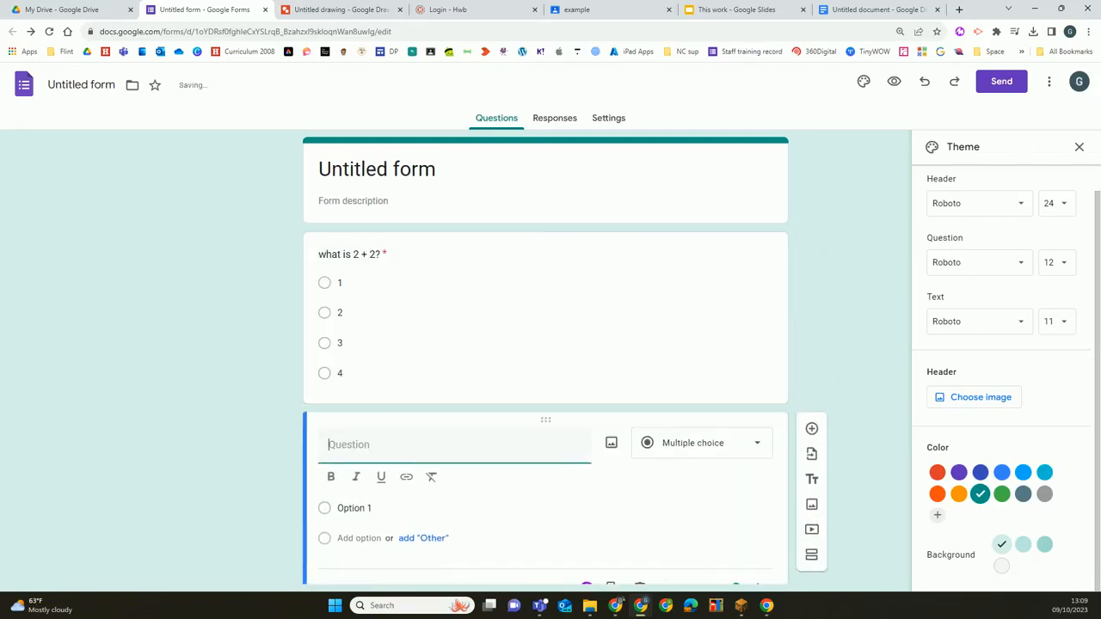
pyautogui.click(1078, 148)
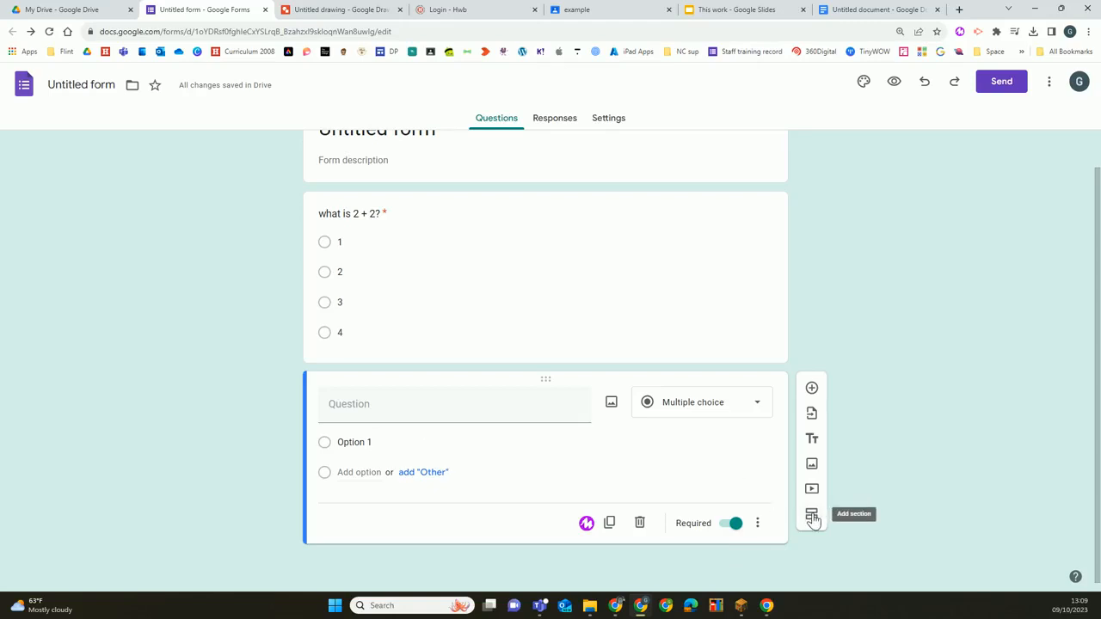
pyautogui.scroll(1, 811, 450)
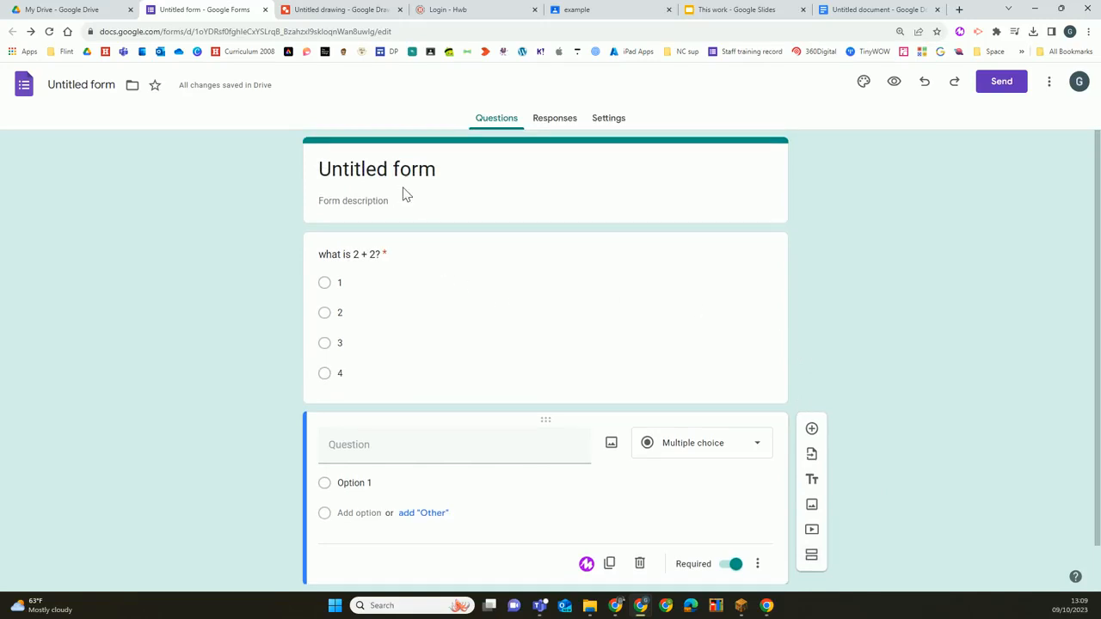
# In the form's settings, make it a quiz and turn off the restriction to users in Hwb and its trusted organizations
pyautogui.click(608, 121)
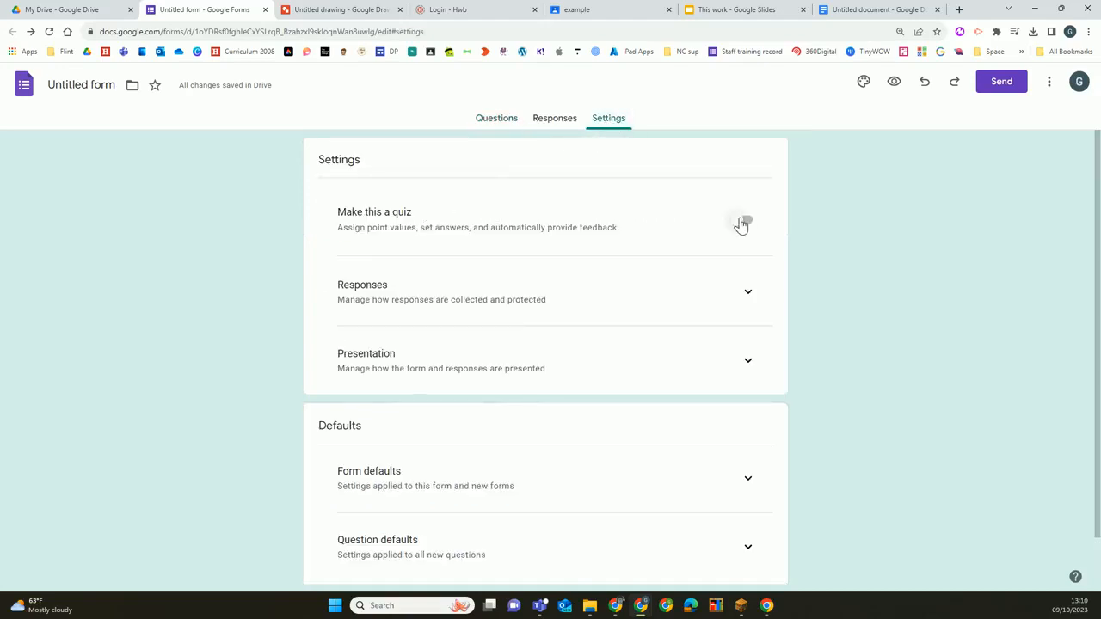
pyautogui.click(742, 224)
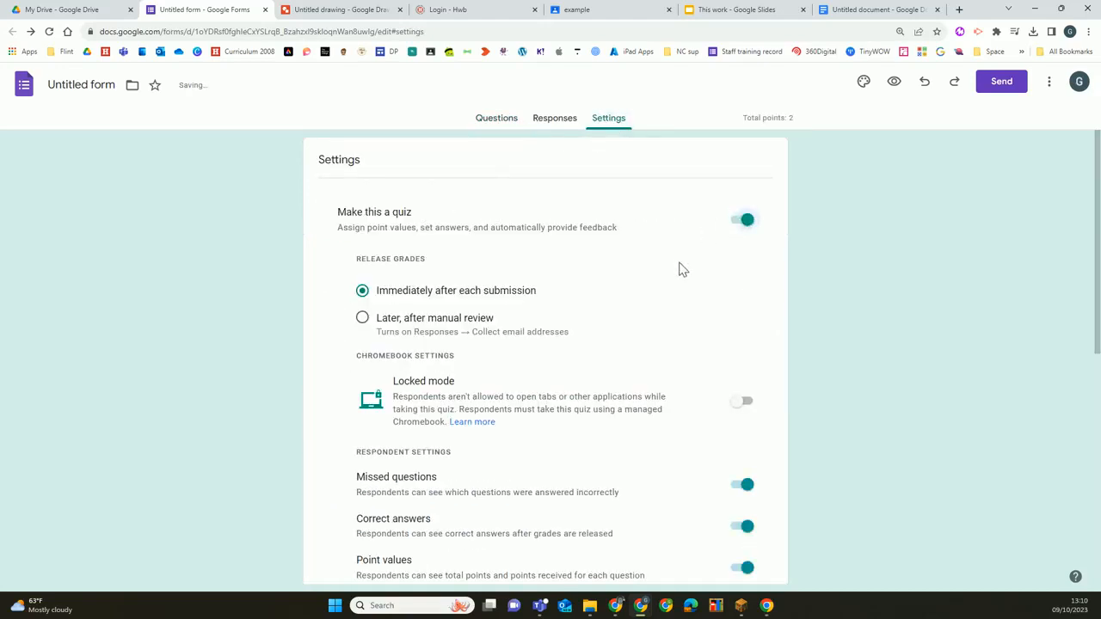
pyautogui.scroll(-1, 680, 265)
pyautogui.scroll(-1, 679, 259)
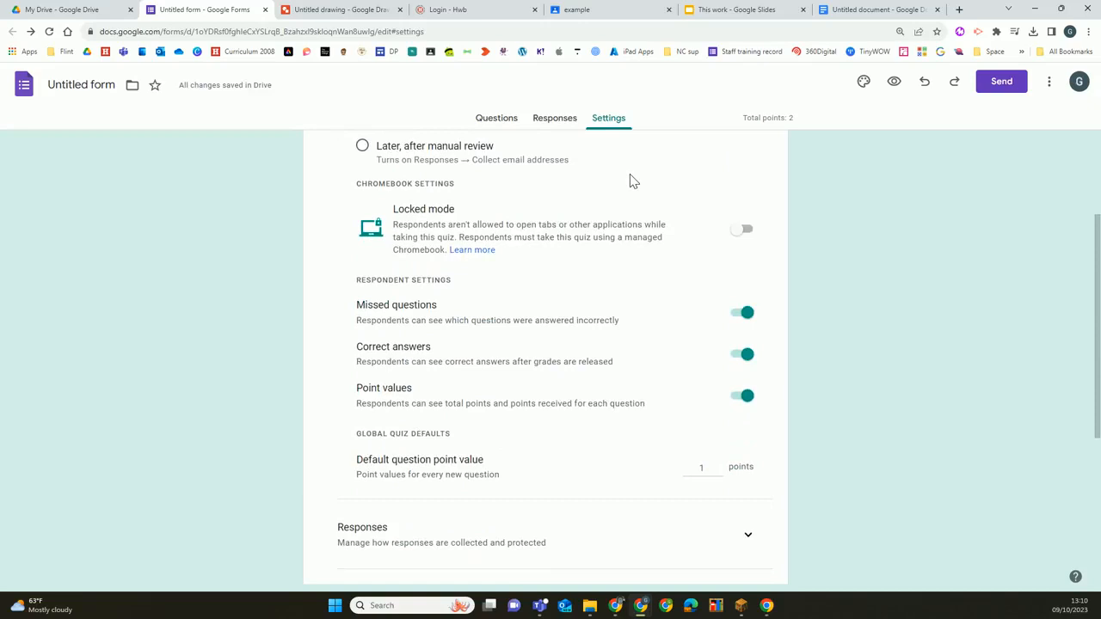
pyautogui.scroll(-3, 631, 180)
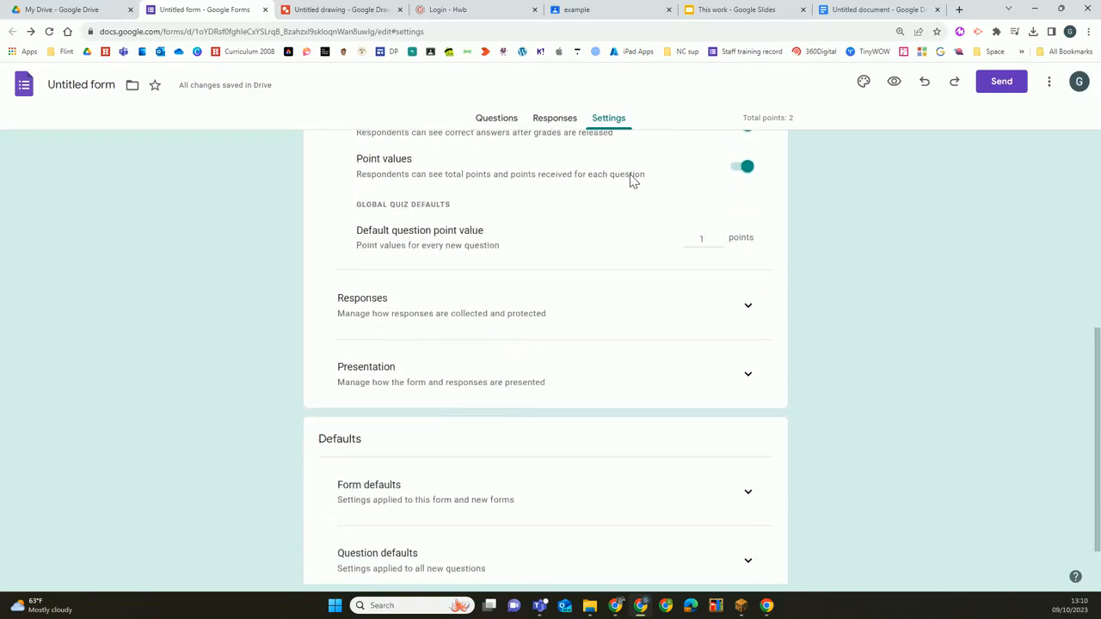
pyautogui.click(747, 307)
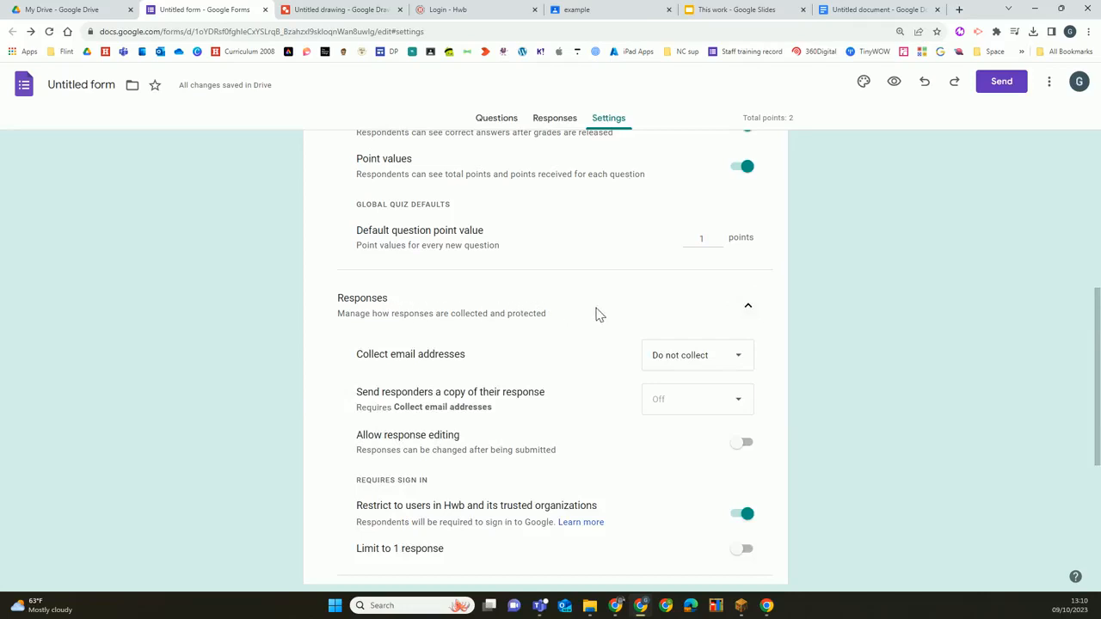
pyautogui.scroll(-2, 600, 315)
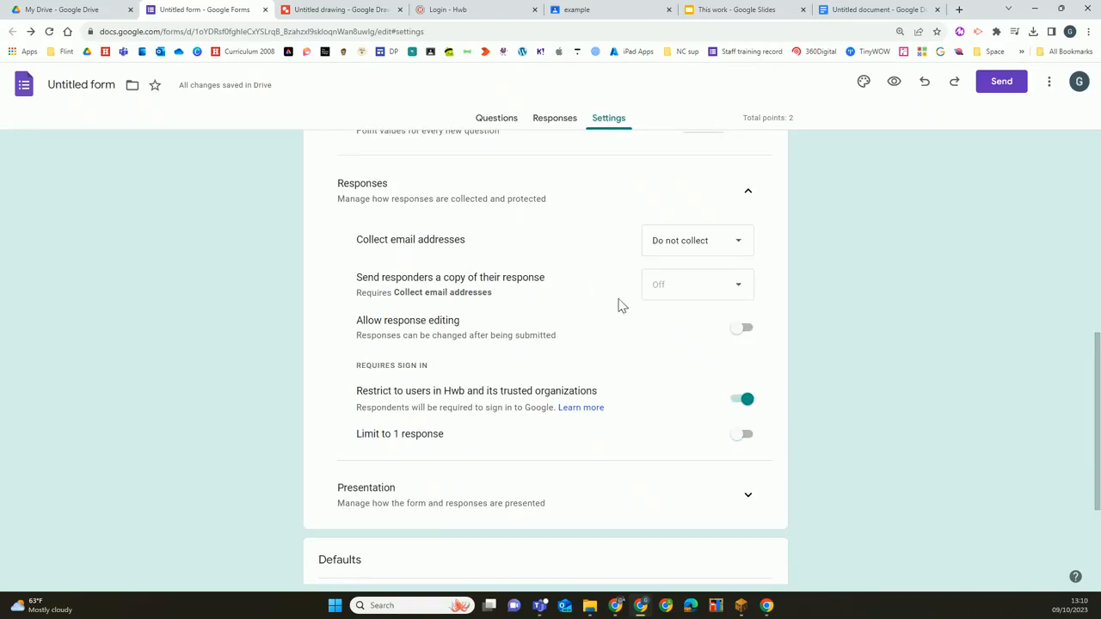
pyautogui.click(745, 408)
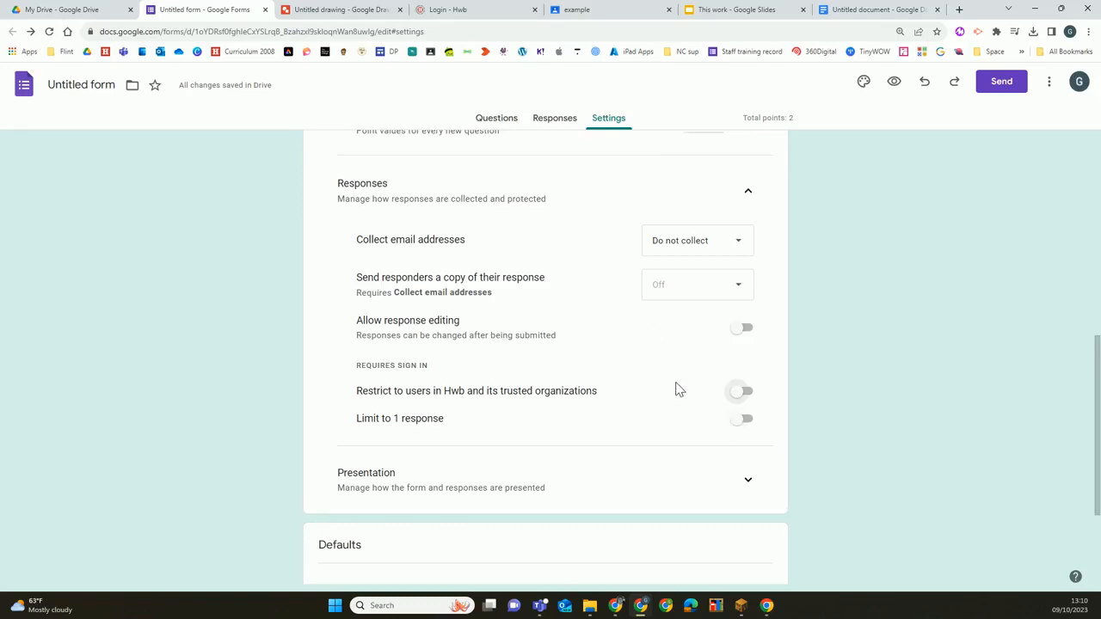
# Expand the form defaults in the settings and check the default option for collecting email addresses
pyautogui.scroll(-2, 678, 387)
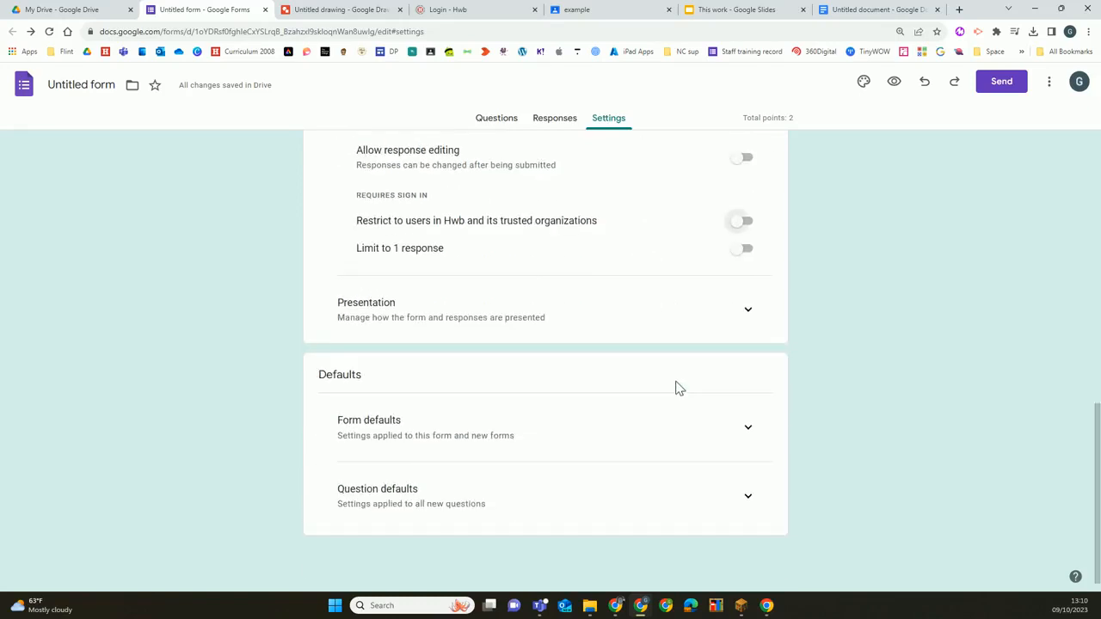
pyautogui.click(748, 427)
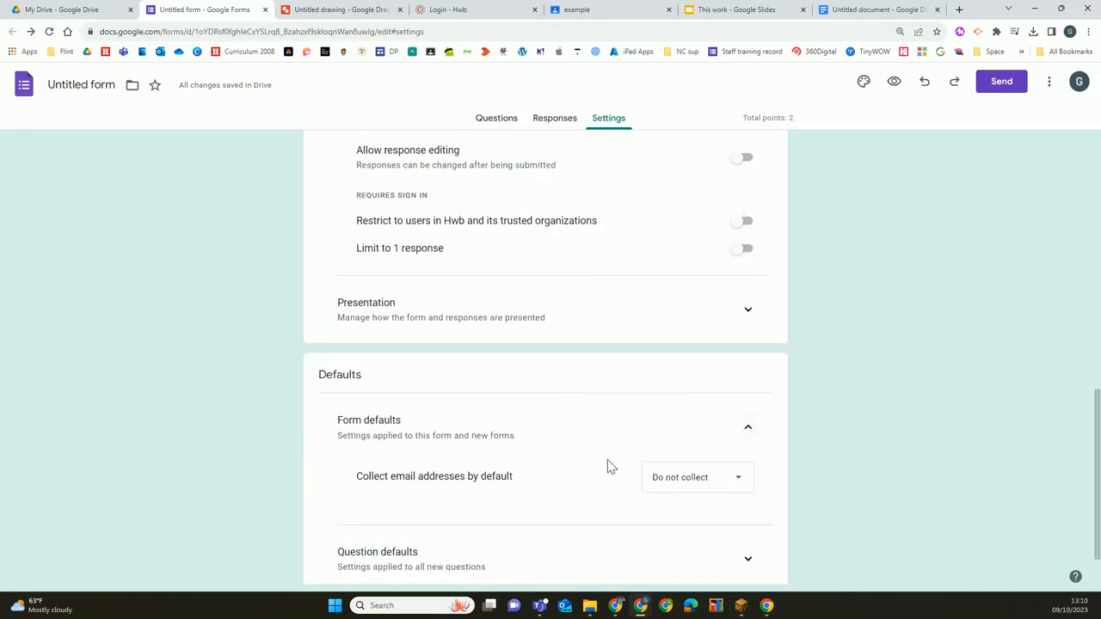
pyautogui.scroll(-1, 609, 462)
pyautogui.scroll(10, 549, 343)
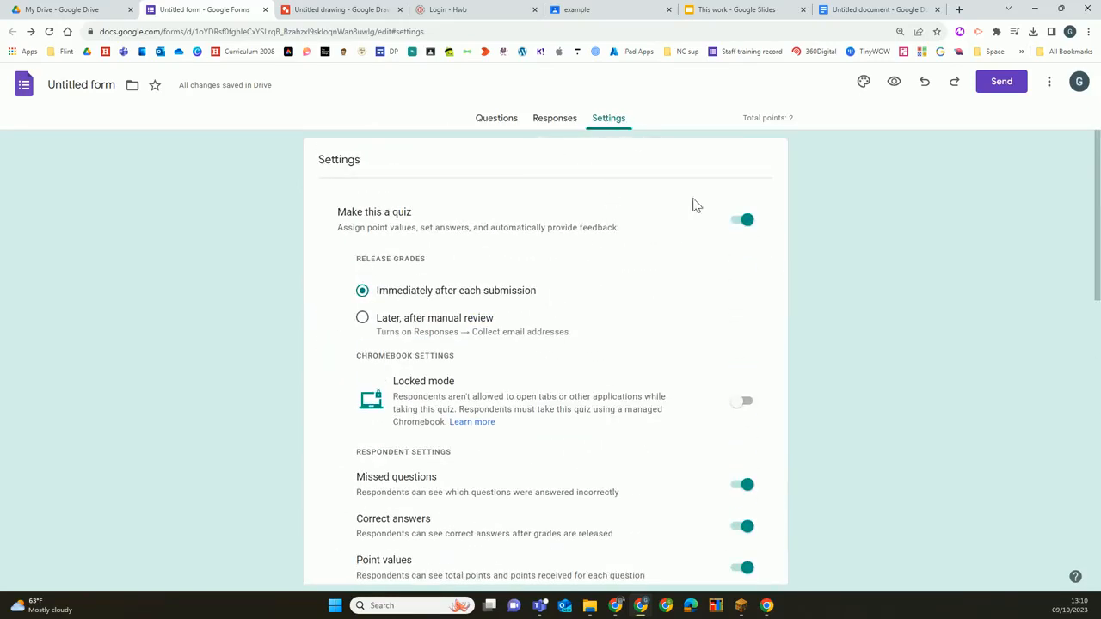
# Mark 4 as the correct answer in the answer key of the "what is 2 + 2?" question
pyautogui.click(498, 122)
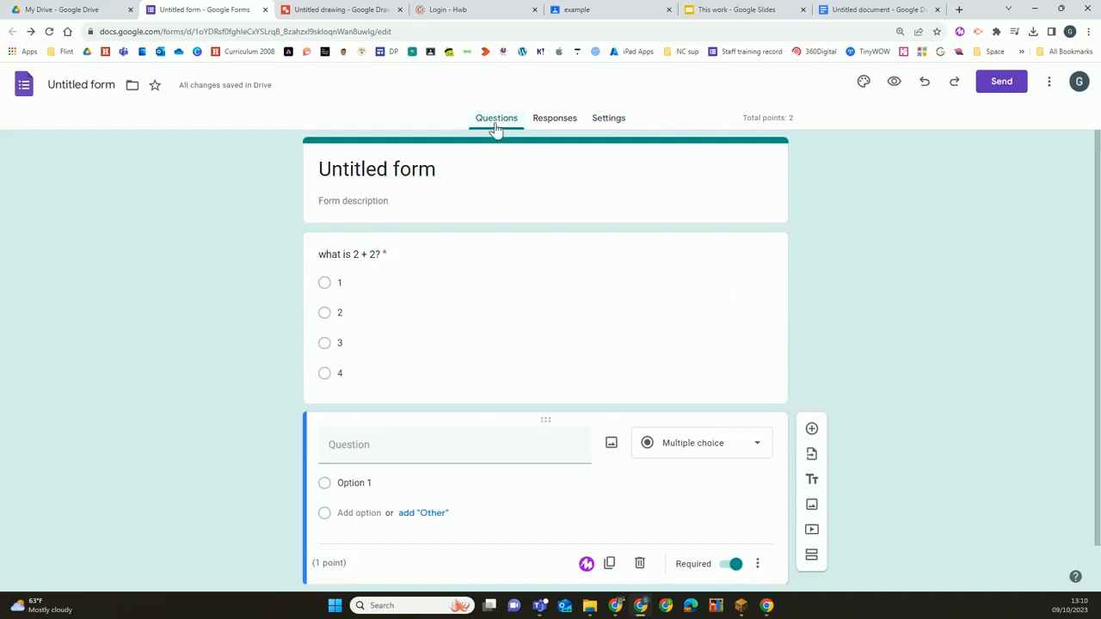
pyautogui.click(508, 258)
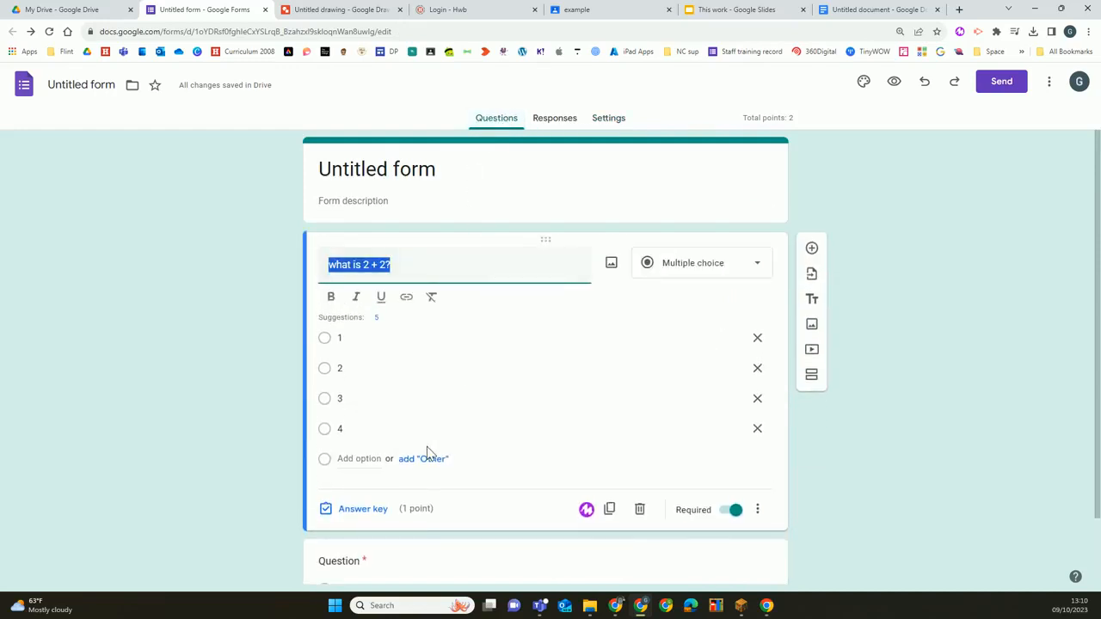
pyautogui.click(359, 510)
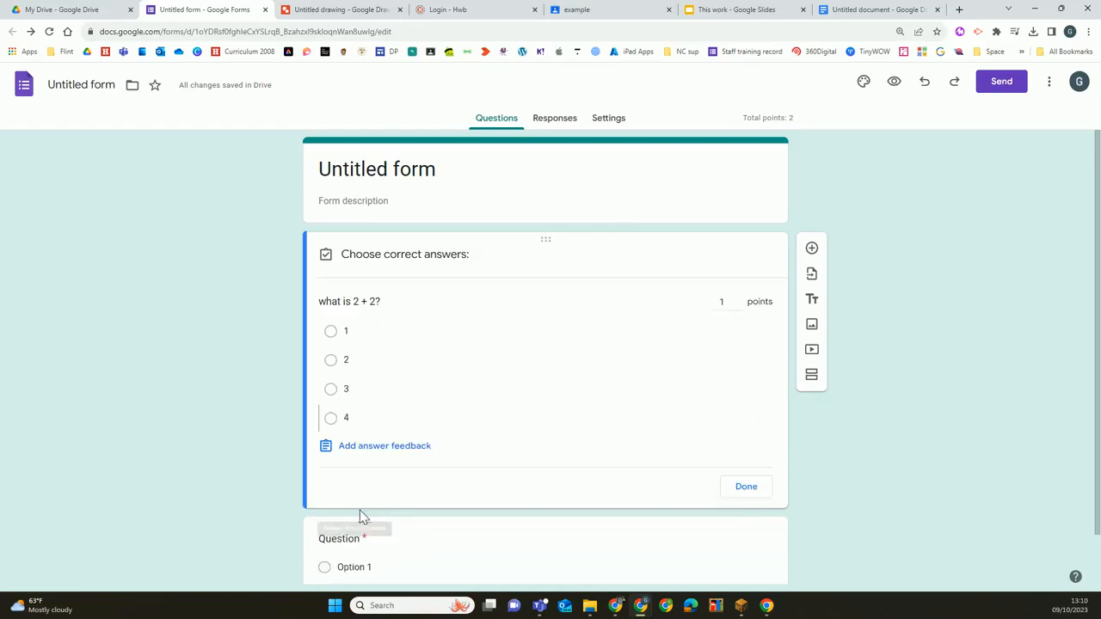
pyautogui.click(332, 421)
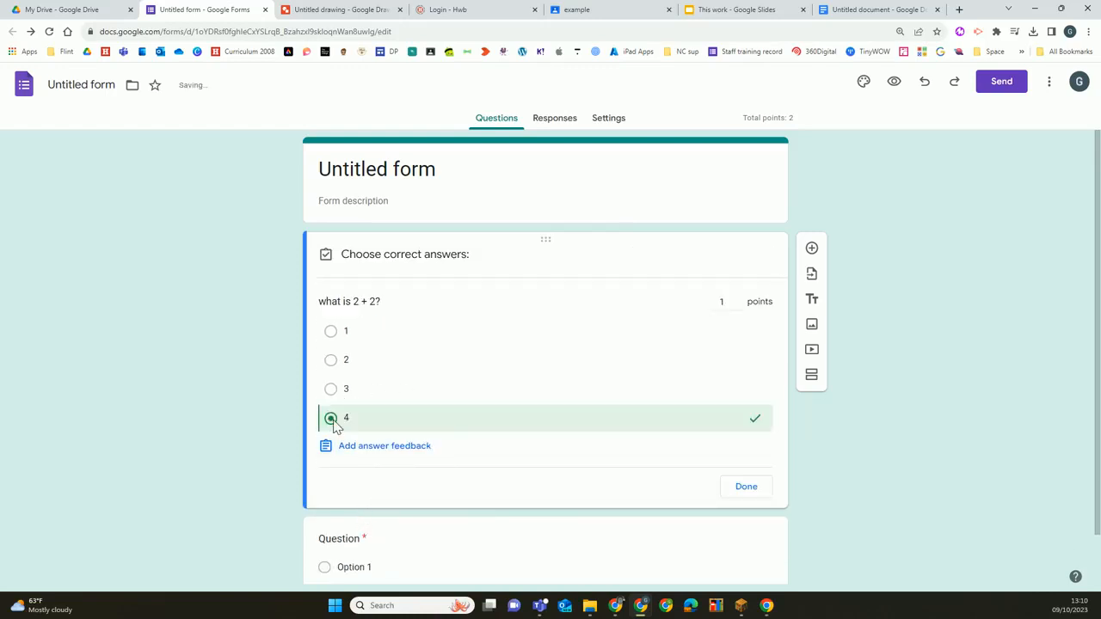
pyautogui.click(745, 487)
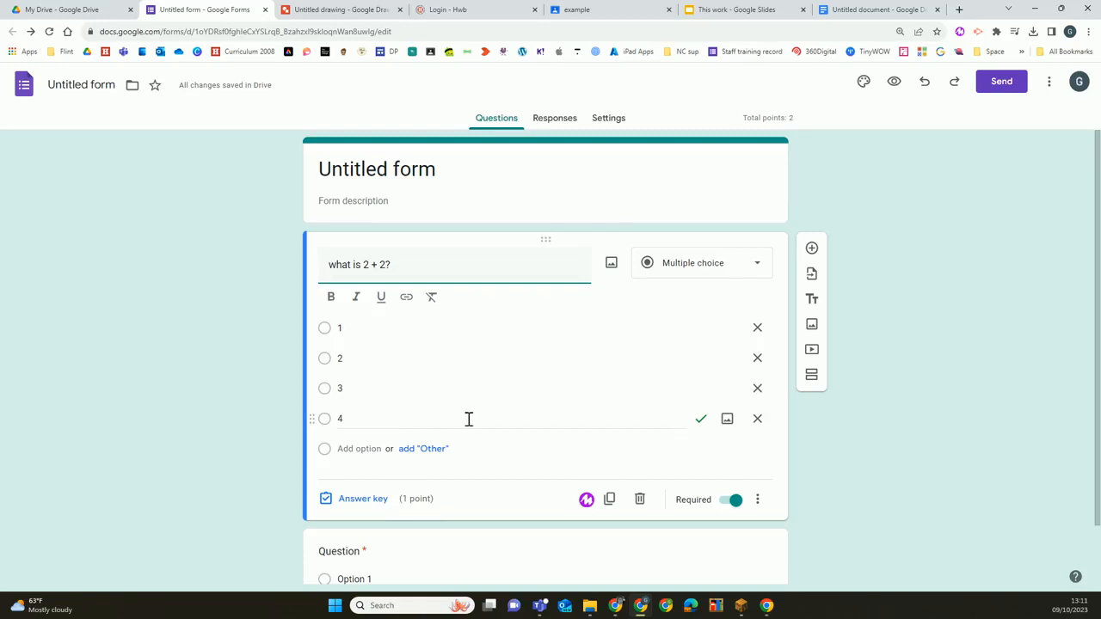
# Preview the form and submit a test response answering 4 to the first question and Option 1 to the second
pyautogui.click(894, 81)
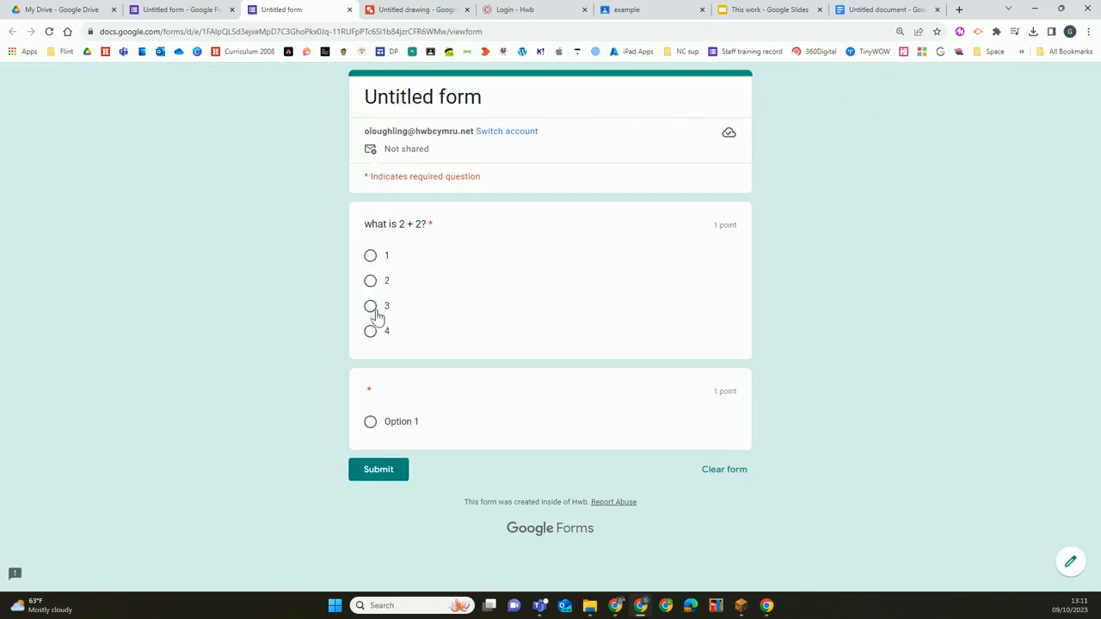
pyautogui.click(370, 336)
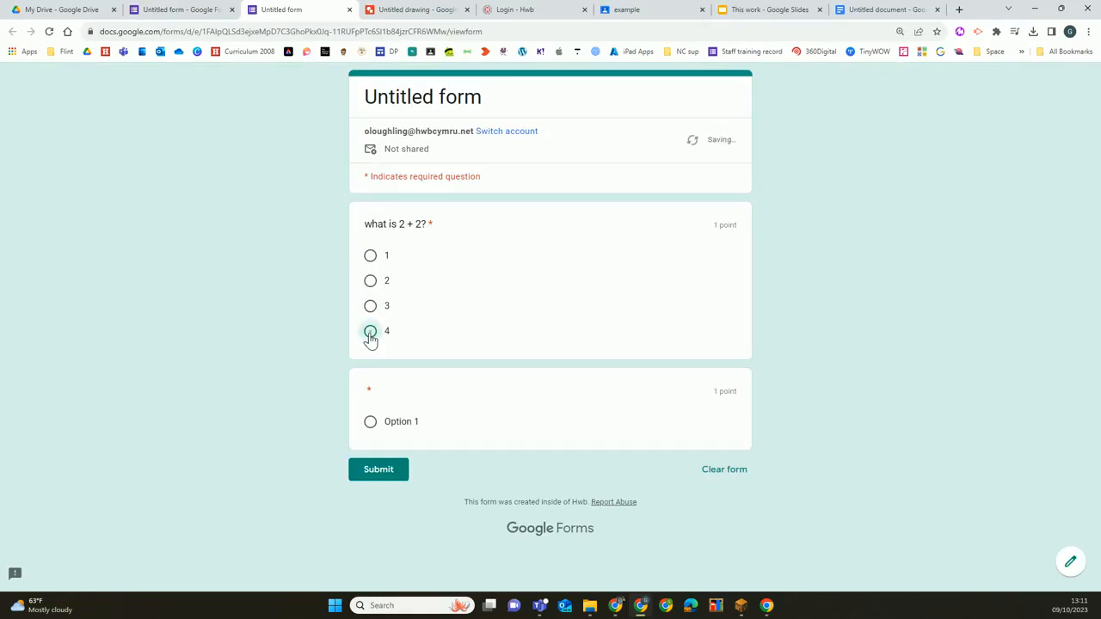
pyautogui.click(371, 423)
pyautogui.click(381, 471)
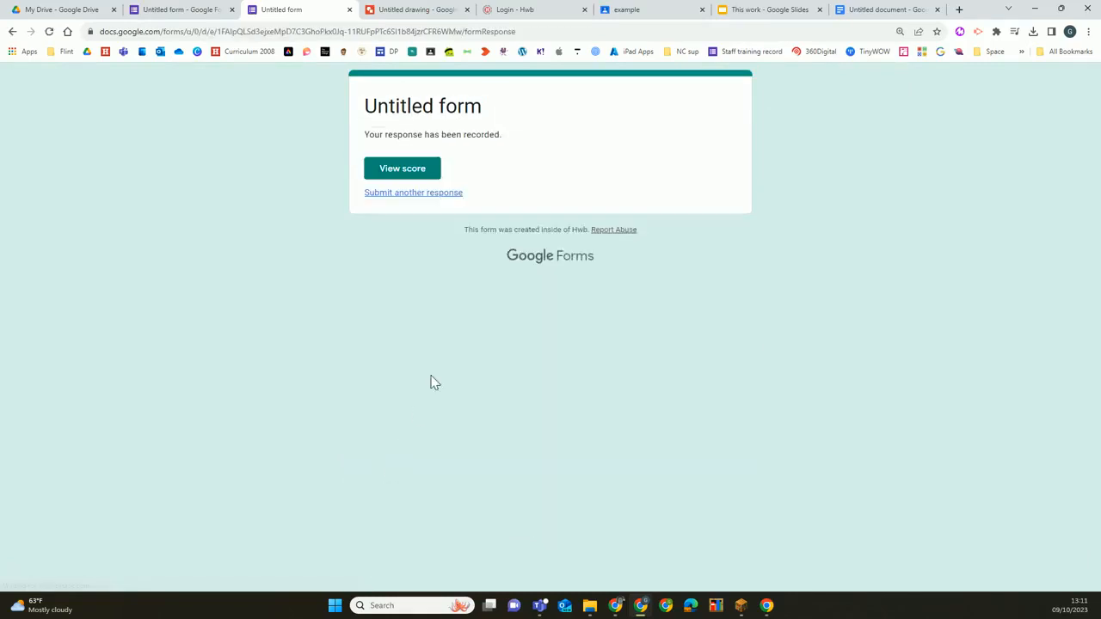
# View the score of the submitted test response, then return to the form editor
pyautogui.click(414, 171)
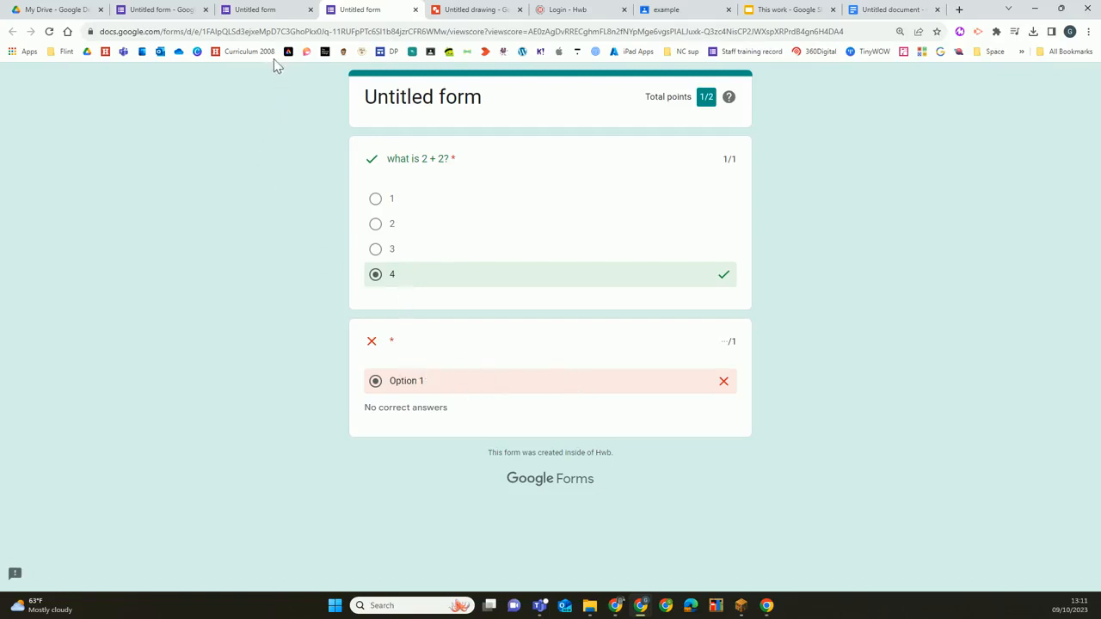
pyautogui.click(274, 19)
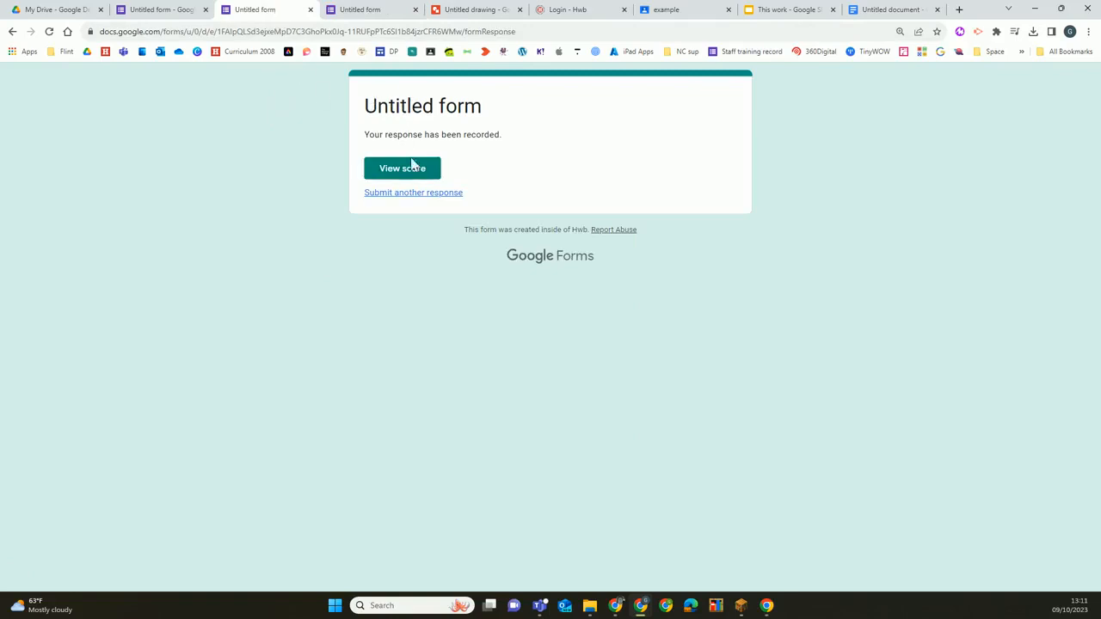
pyautogui.click(176, 12)
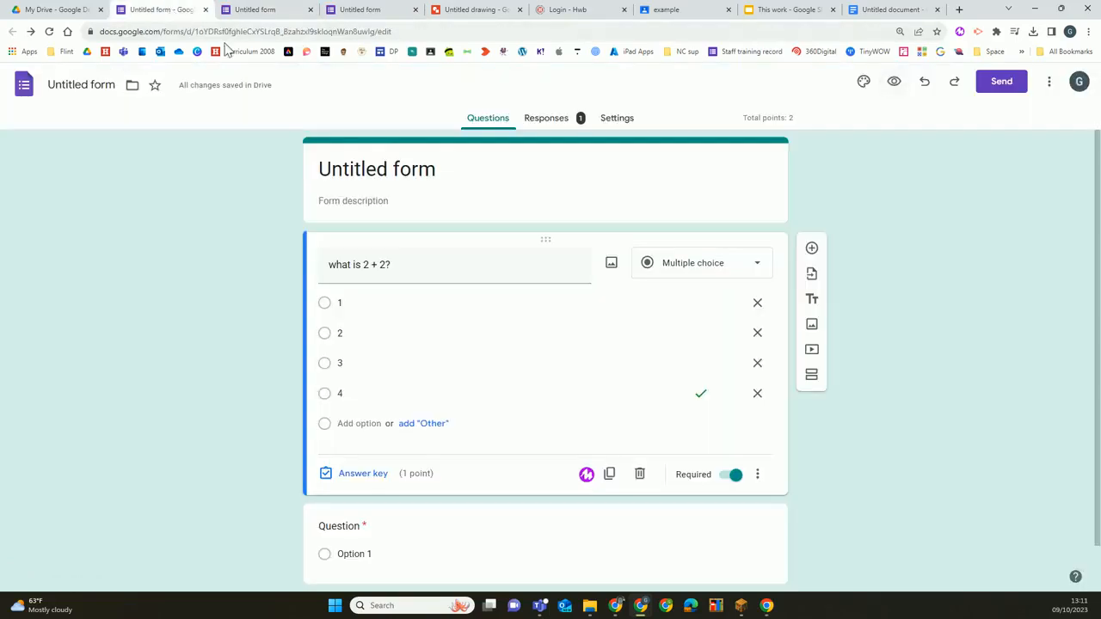
# Open the form's response summary and show the additional options for managing responses
pyautogui.click(558, 126)
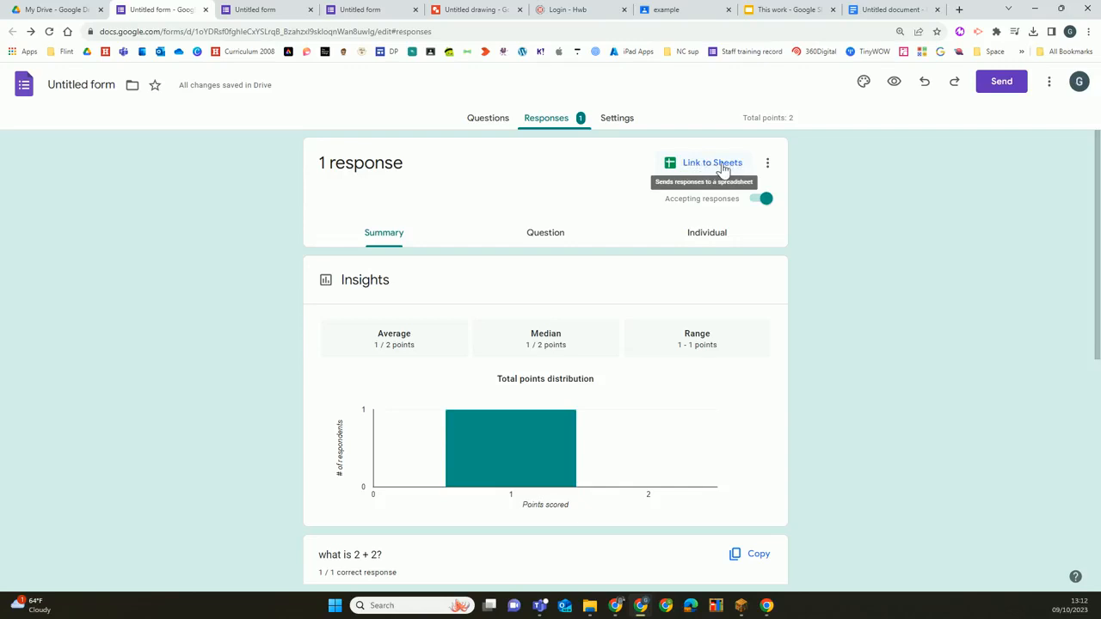
pyautogui.click(767, 165)
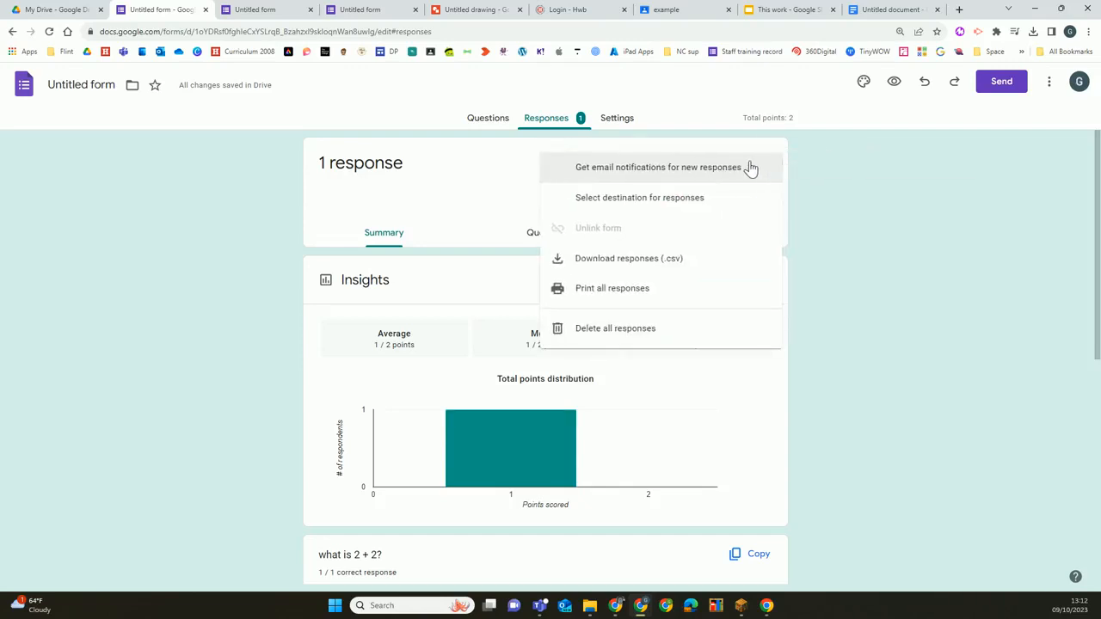